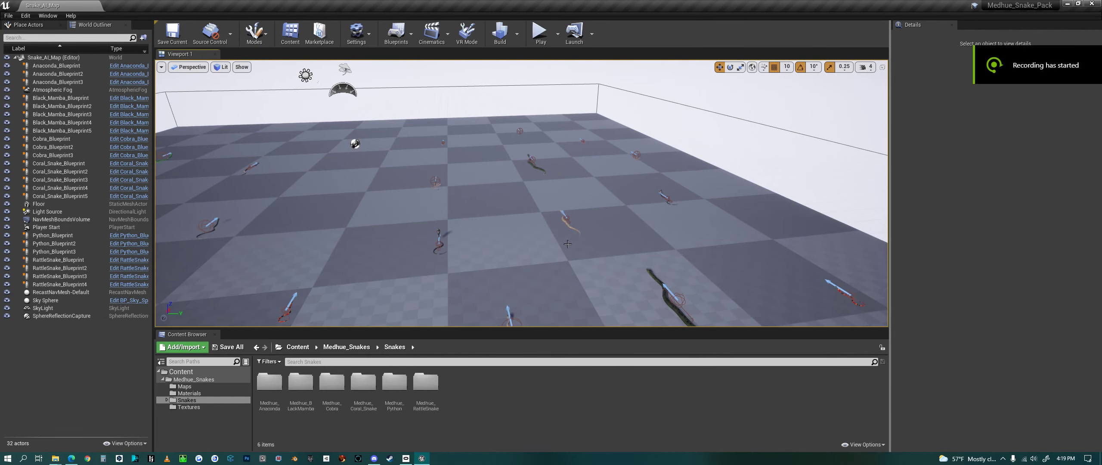
- Fly around the snake arena to look over the Anaconda, Cobra and Python snakes on the floor
key("a")
right_click_drag(521, 193, 482, 204)
key("a")
key("s")
key("s")
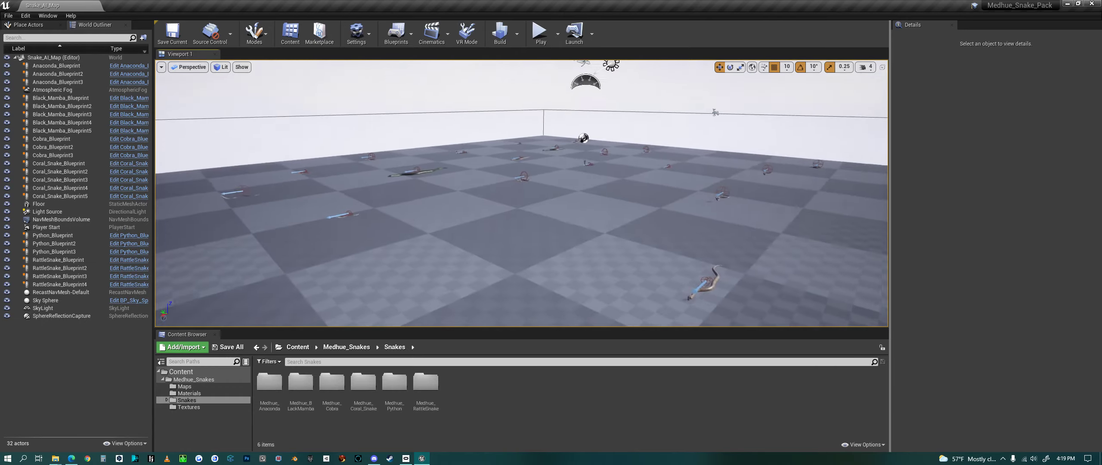
right_click_drag(688, 172, 756, 184)
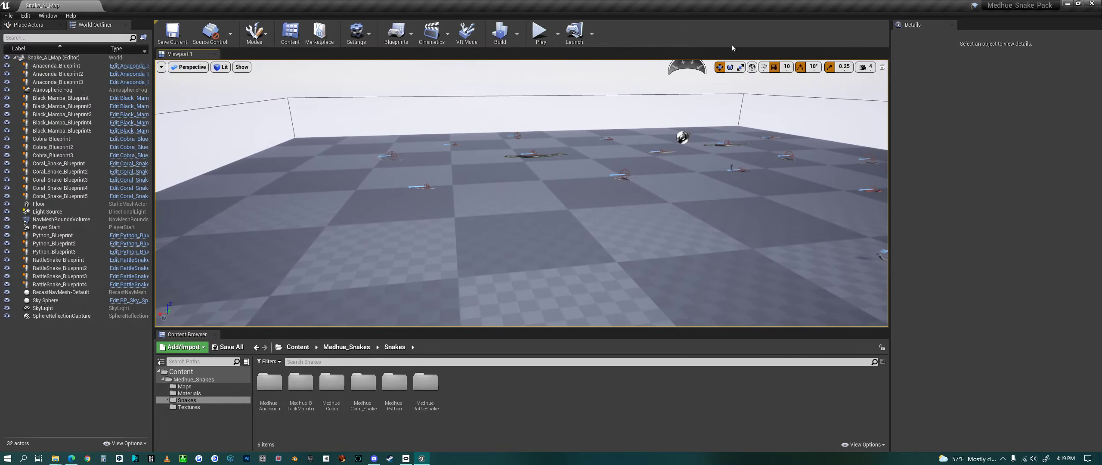
left_click(541, 34)
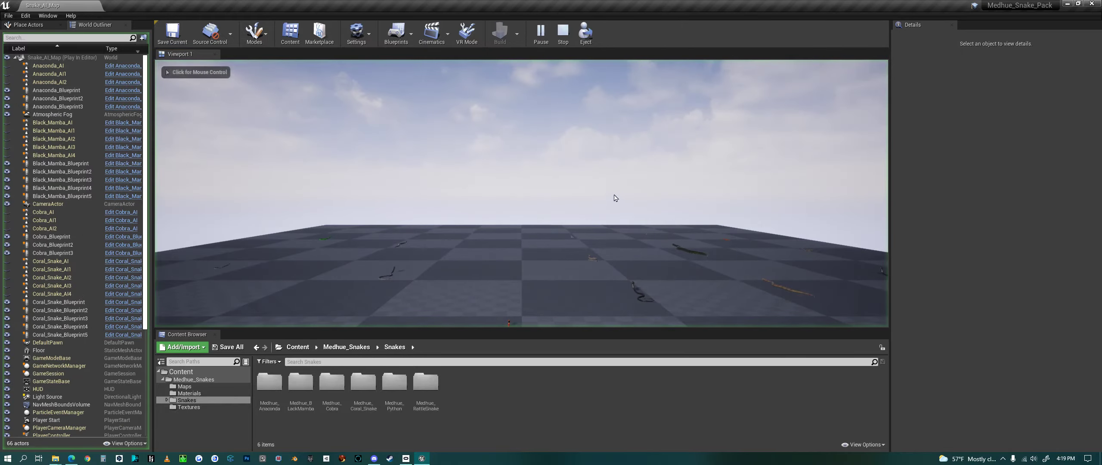
key("a")
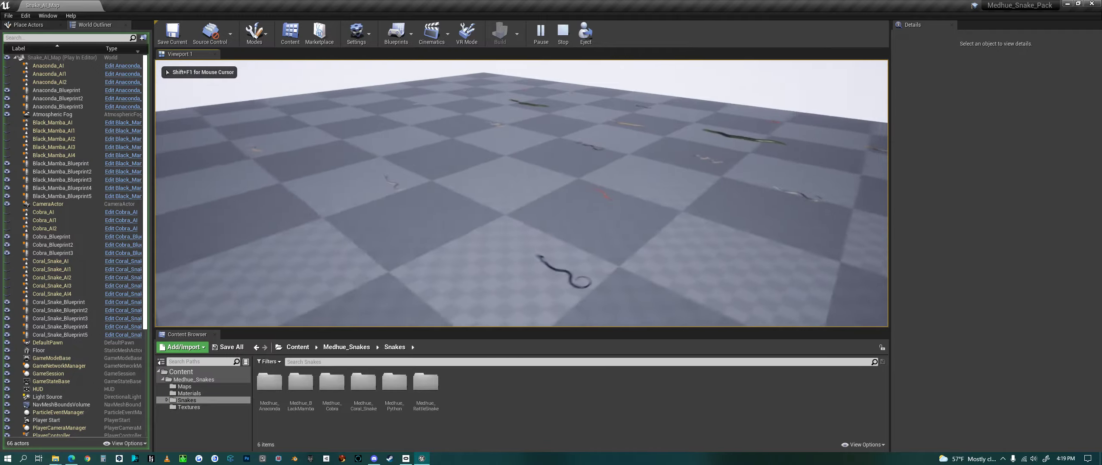
key("a")
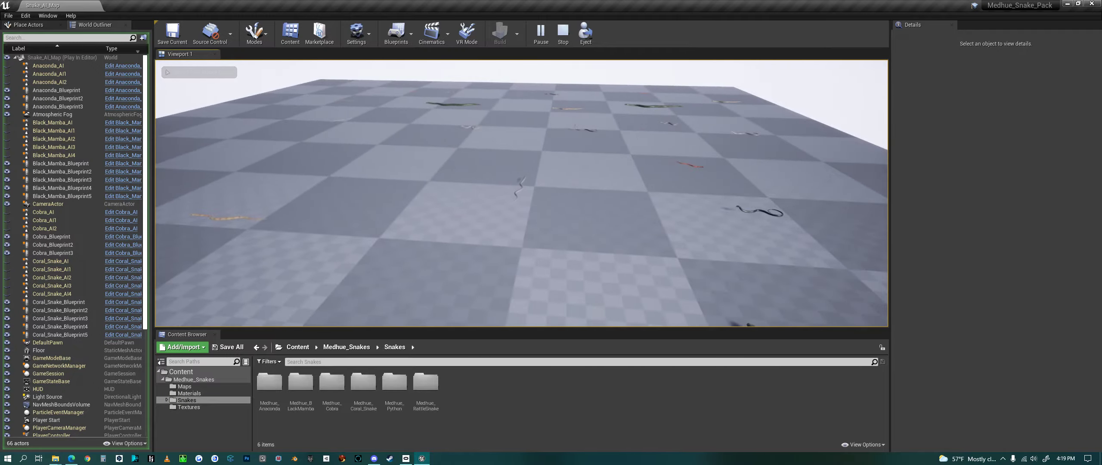
key("a")
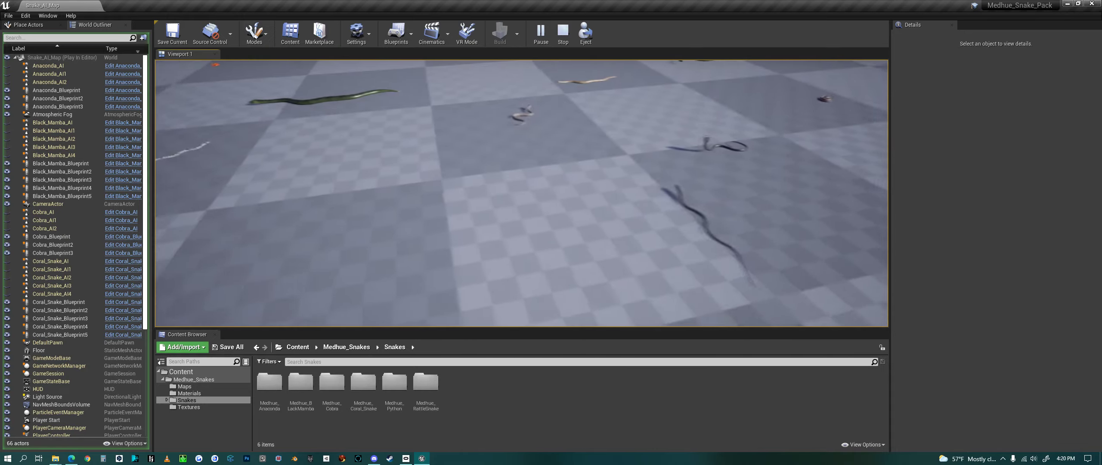
key("s")
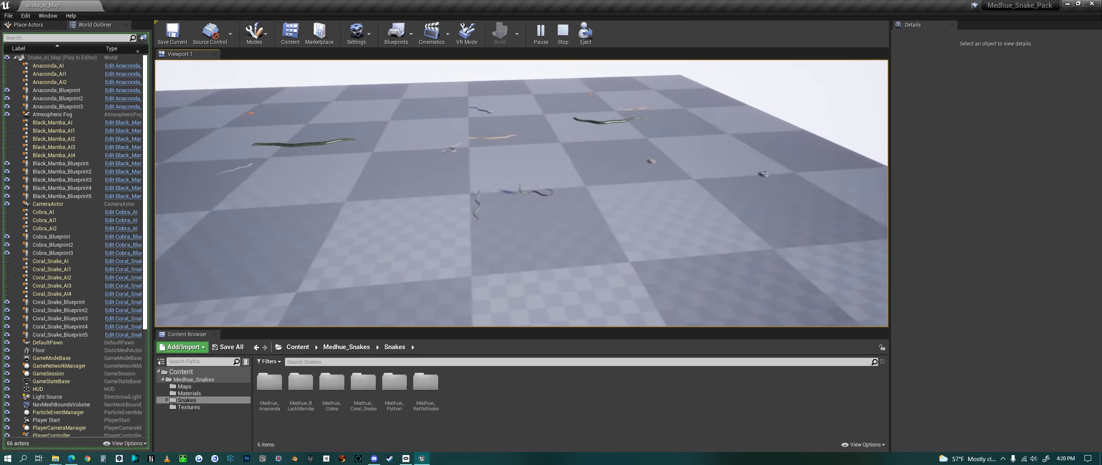
key("a")
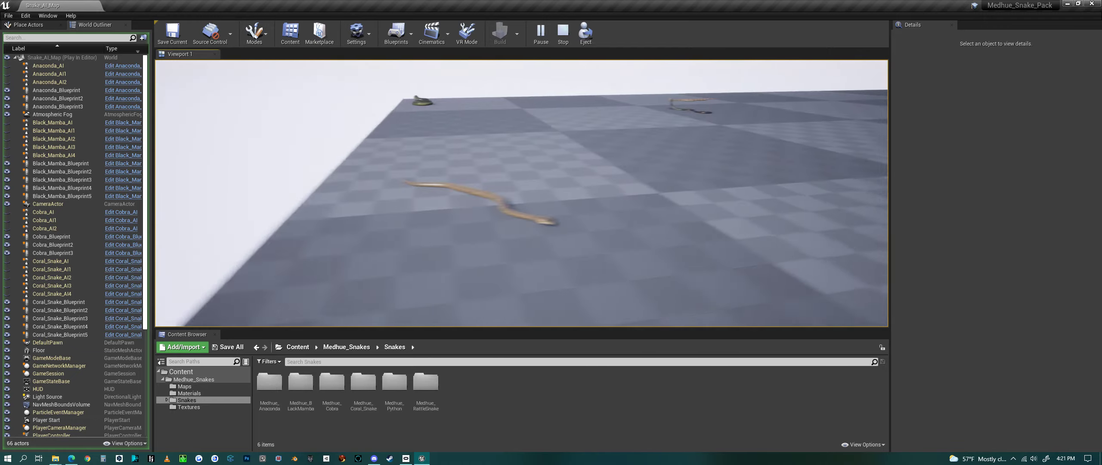
- Fly the camera back from a nearby snake while the snakes roam in Play in Editor
key("s")
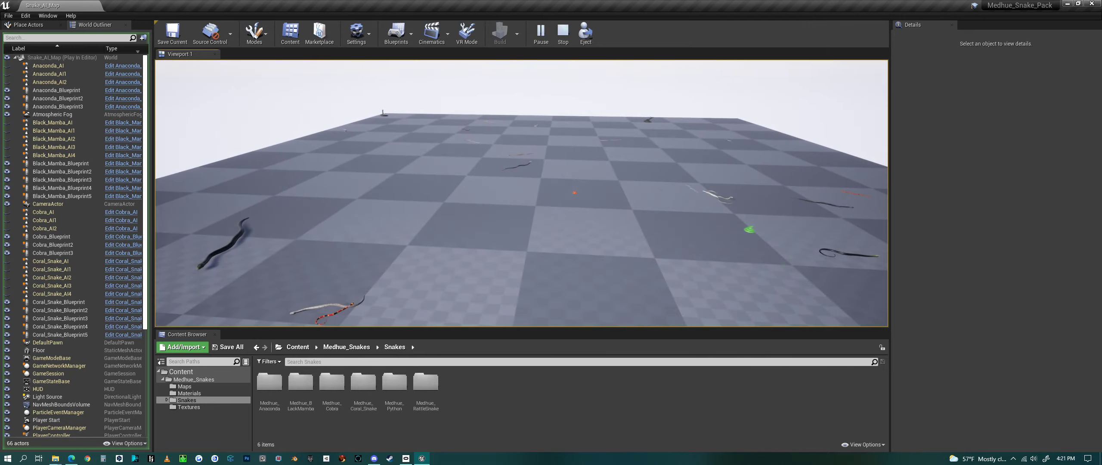
- Stop the play session and open the Materials folder under Medhue_Snakes
key("Escape")
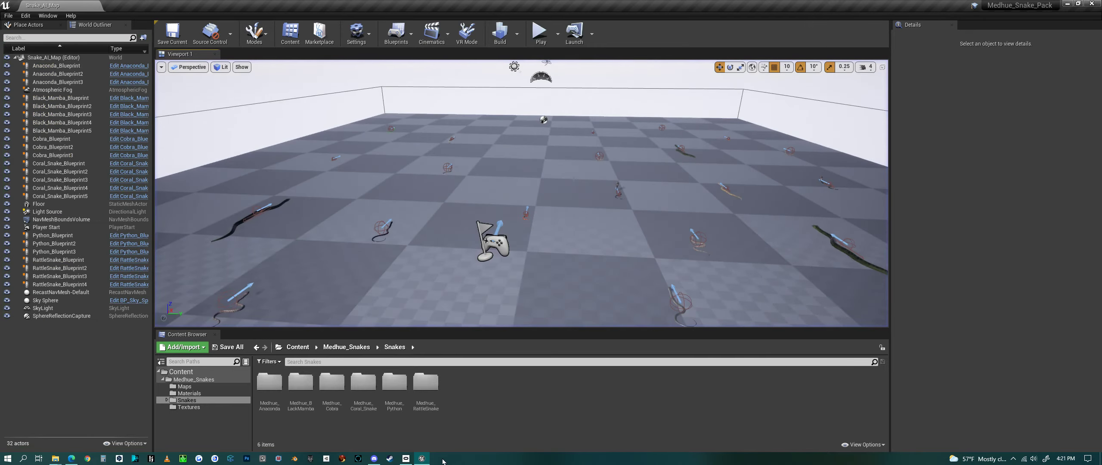
left_click(283, 398)
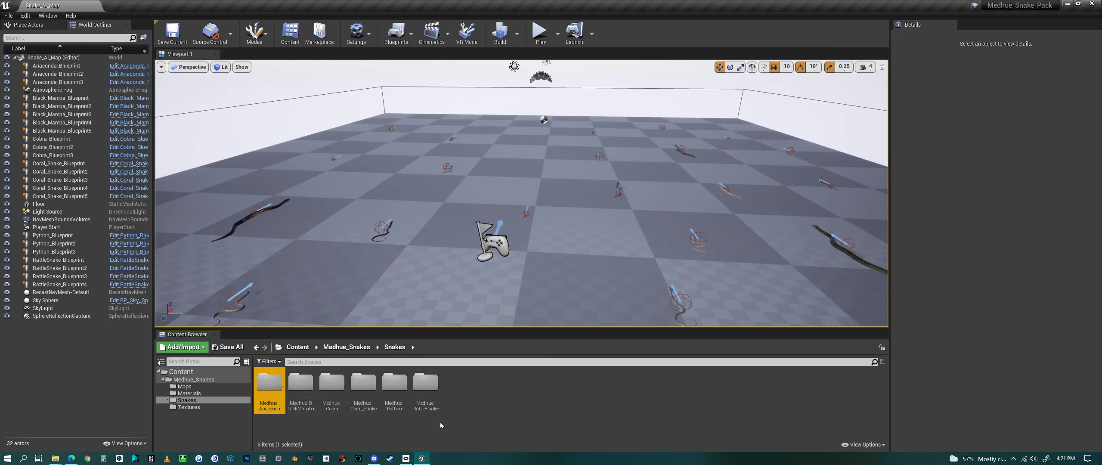
left_click(356, 350)
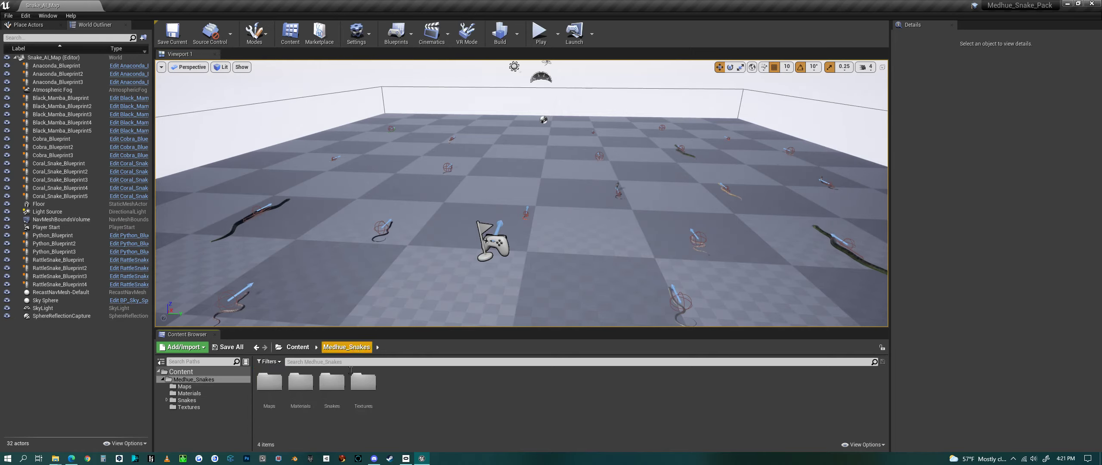
double_click(300, 381)
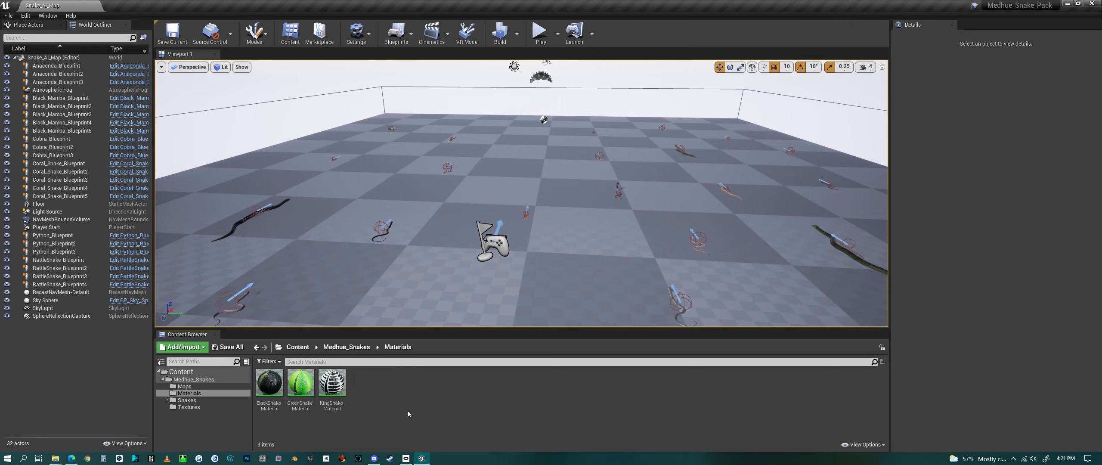
- Return to Medhue_Snakes and browse its Textures folder
mouse_move(277, 402)
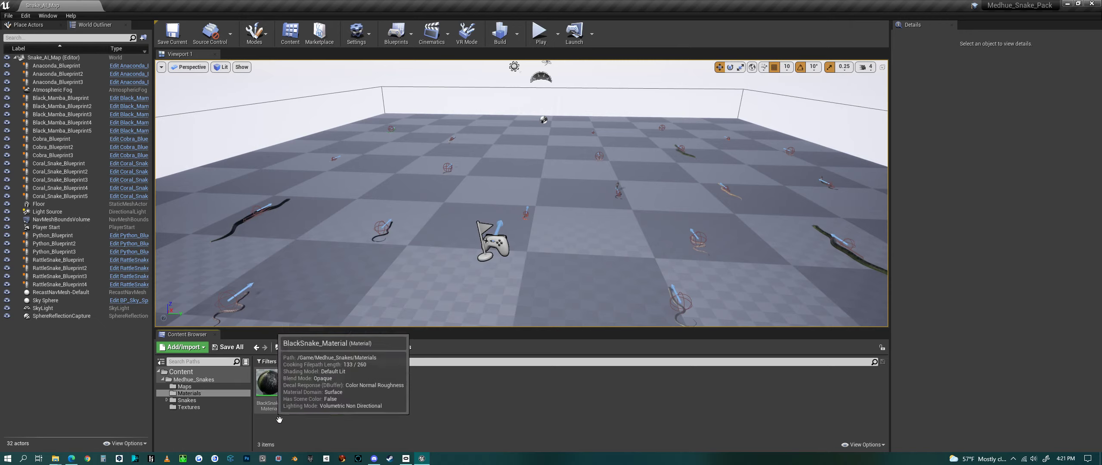
mouse_move(309, 392)
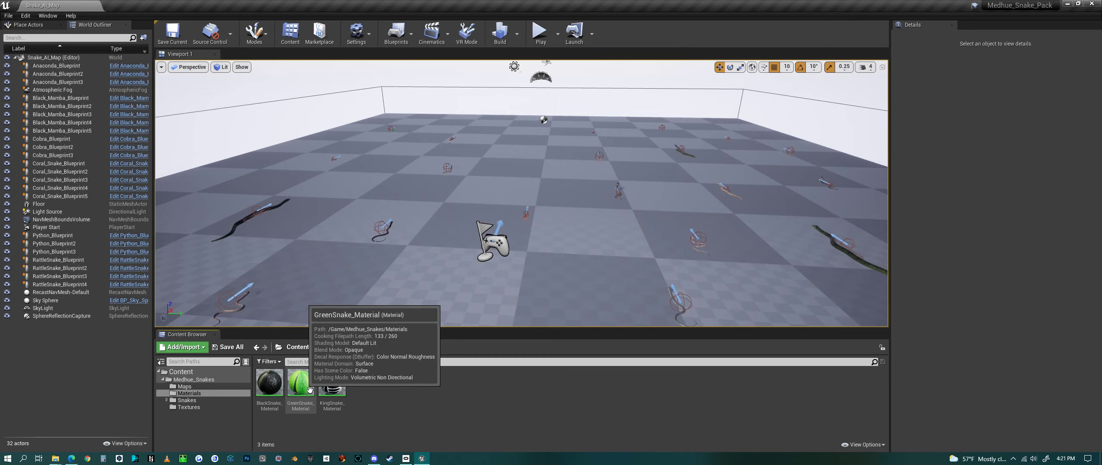
mouse_move(342, 389)
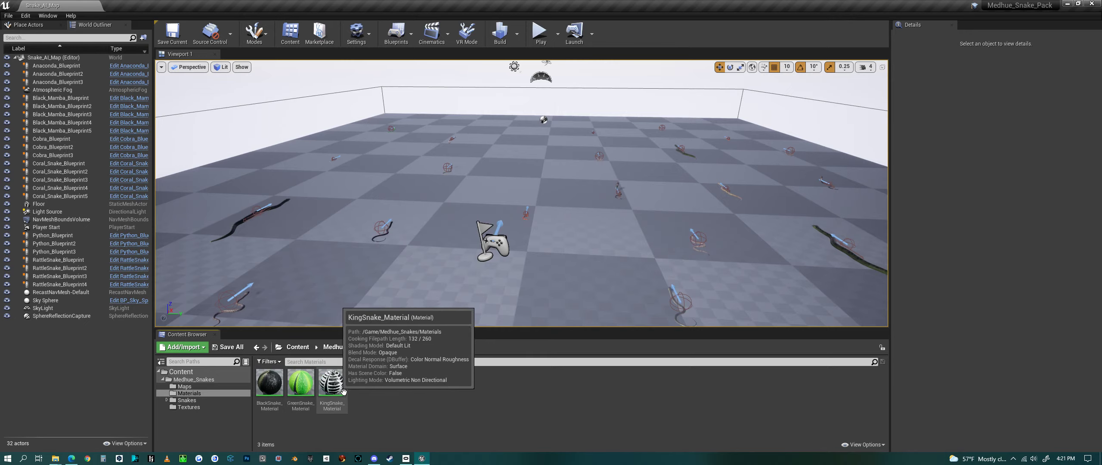
left_click(347, 347)
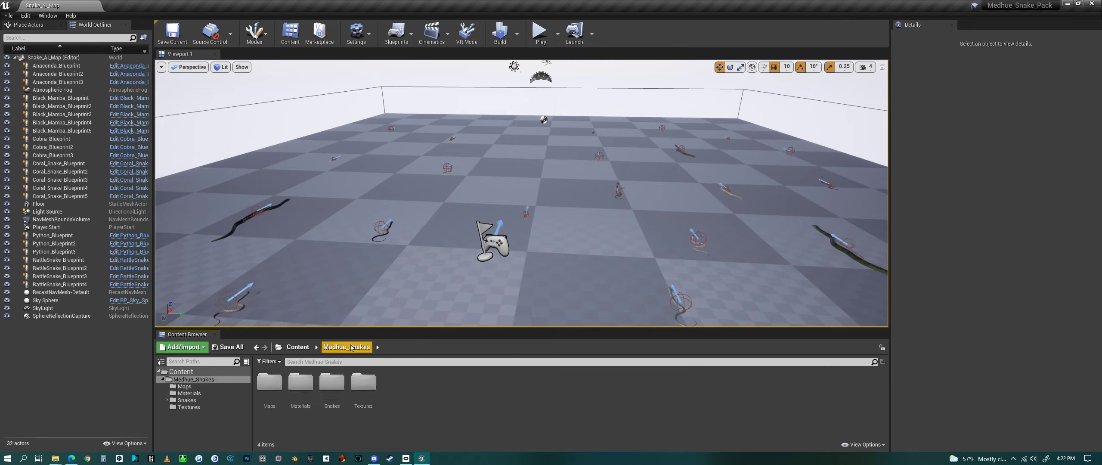
double_click(362, 383)
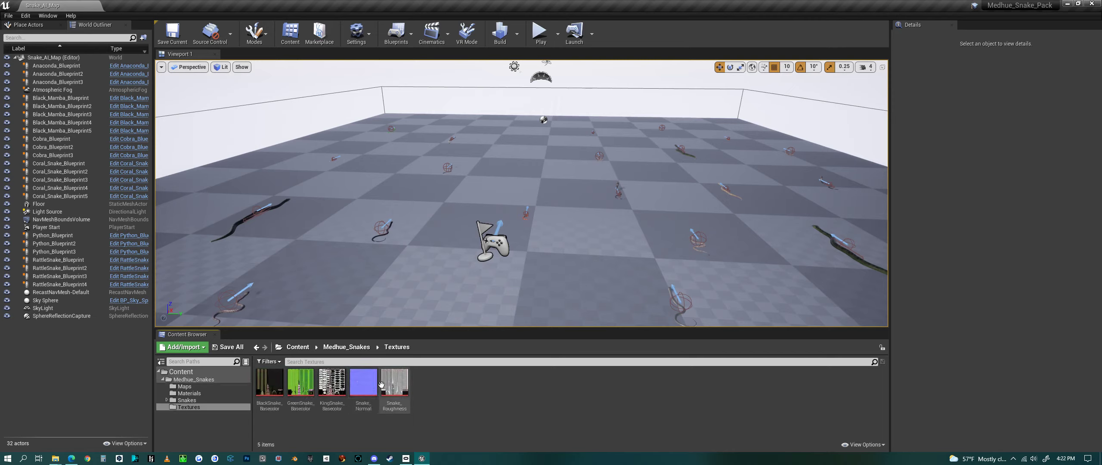
left_click(359, 347)
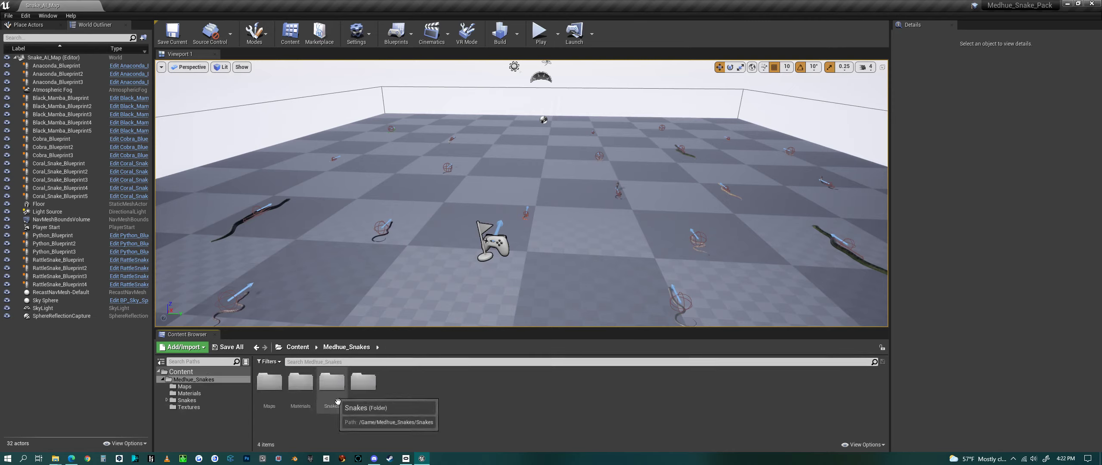
- Check the Snakes and Maps folders, ending inside the Snakes folder
double_click(340, 397)
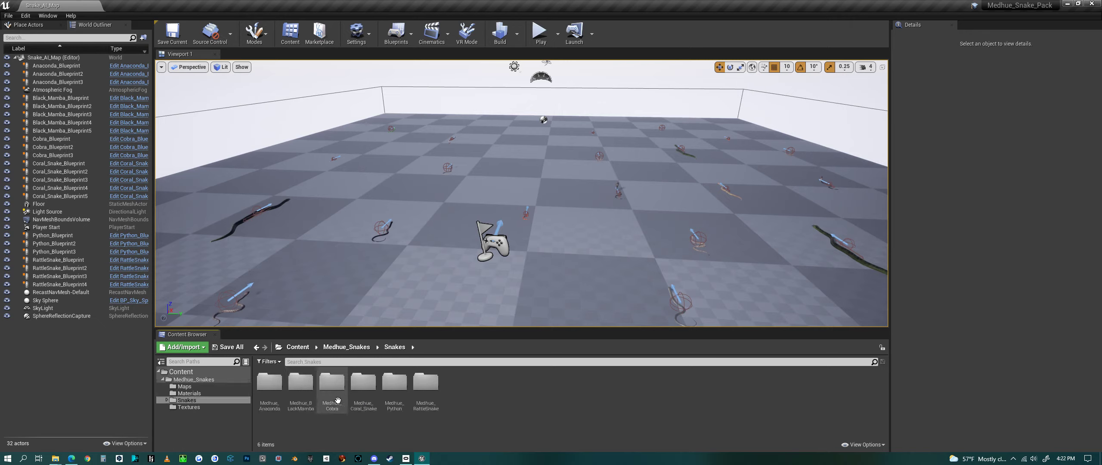
left_click(352, 349)
double_click(274, 395)
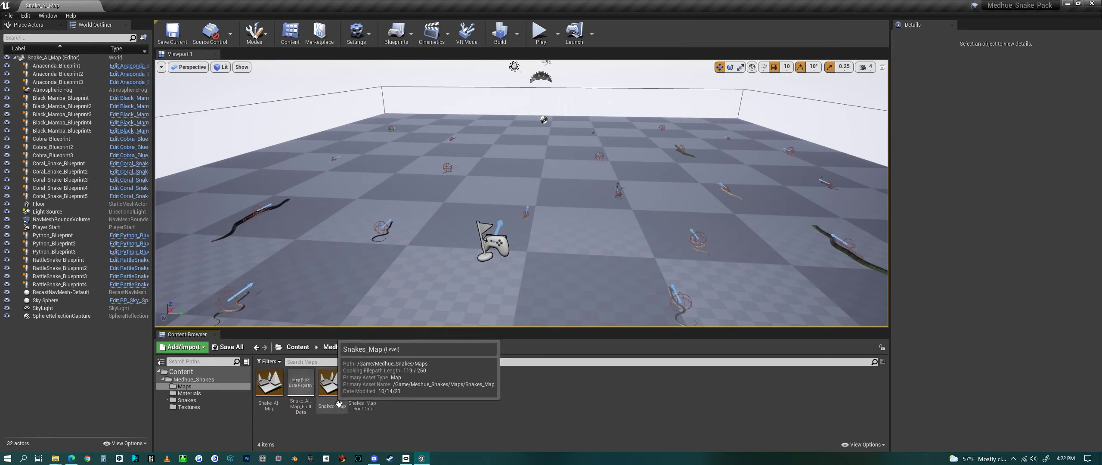
left_click(336, 349)
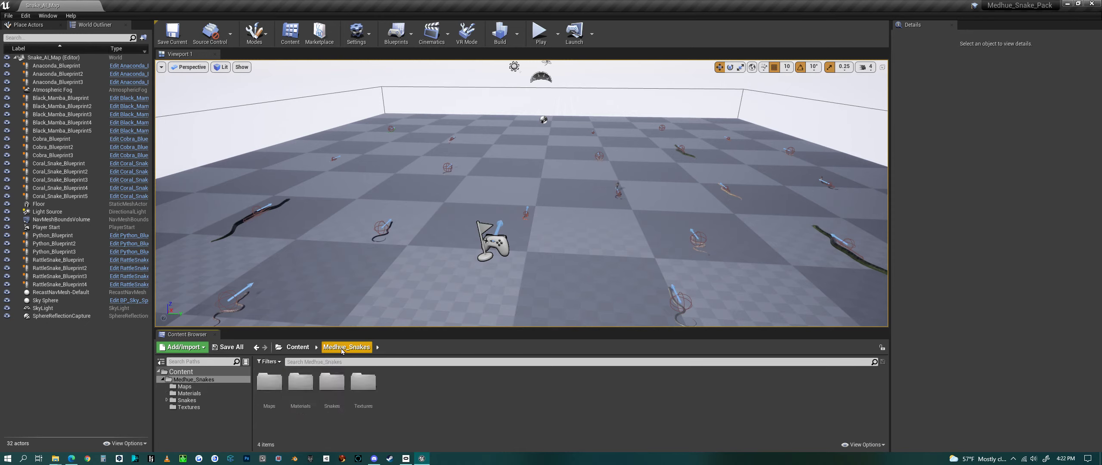
double_click(337, 399)
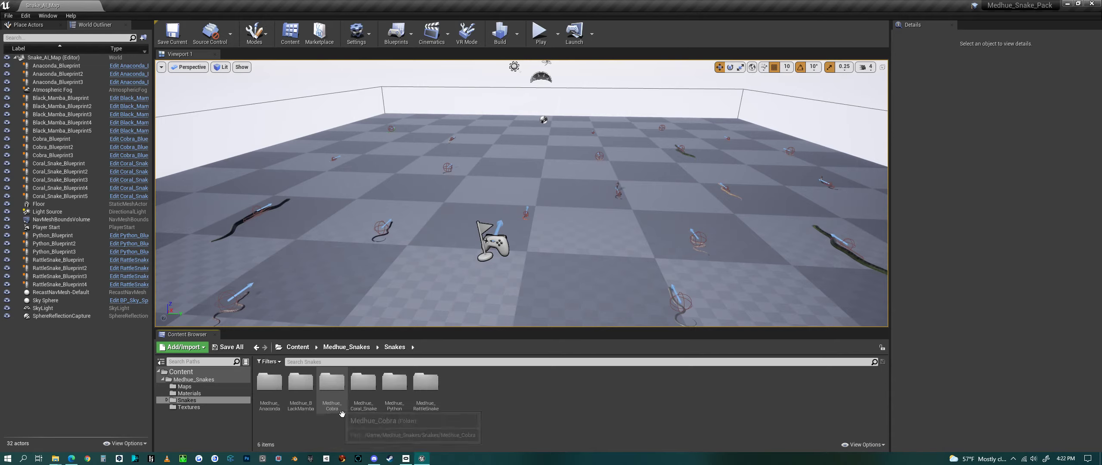
- Enlarge the folder thumbnails with the View Options scale slider and heighten the Content Browser
left_click(871, 445)
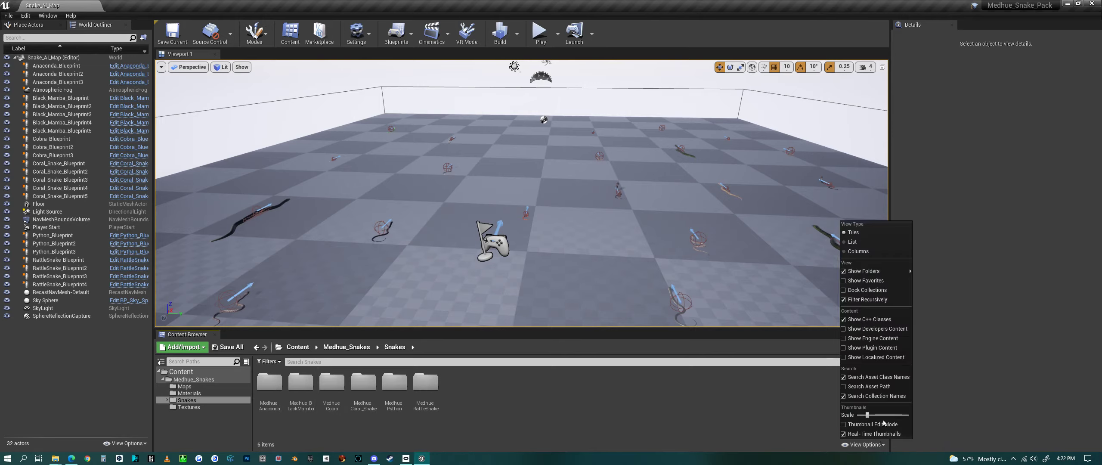
left_click_drag(867, 415, 878, 416)
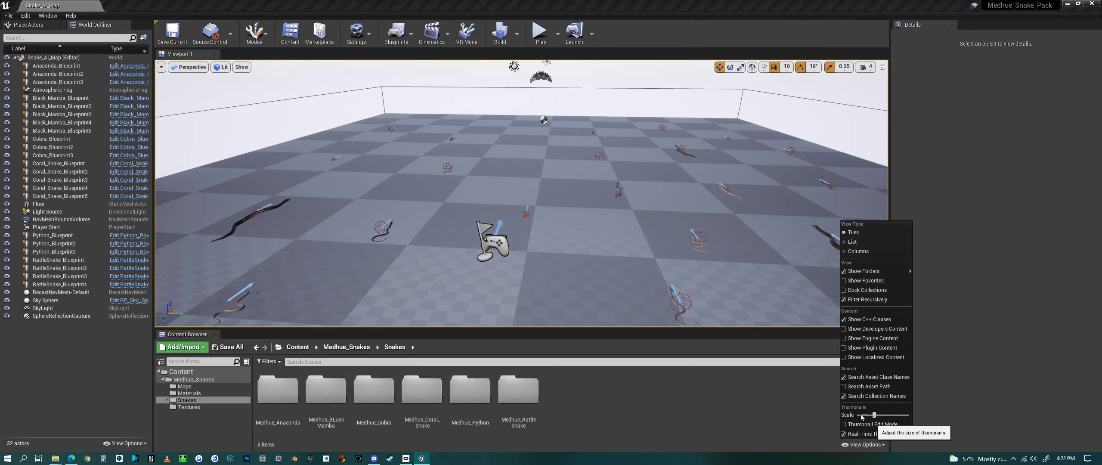
left_click(619, 333)
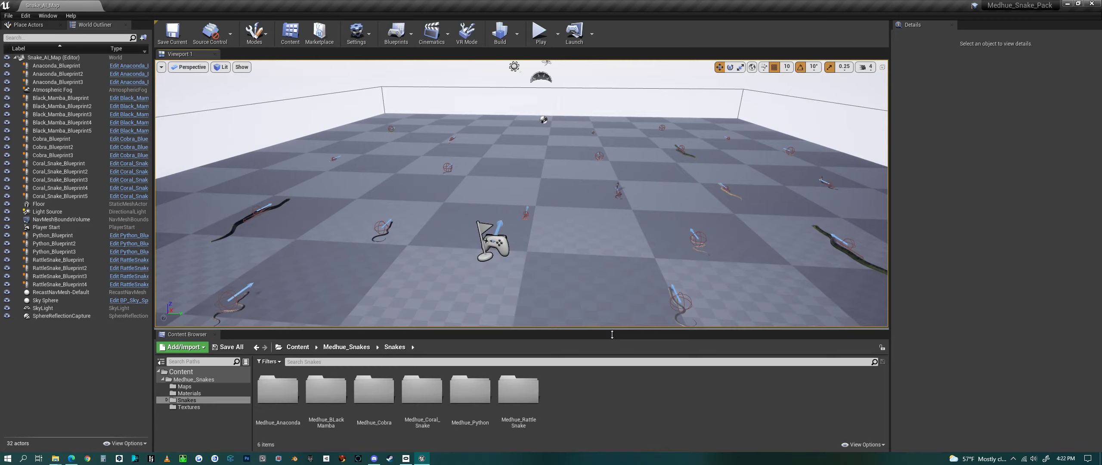
left_click_drag(612, 326, 612, 315)
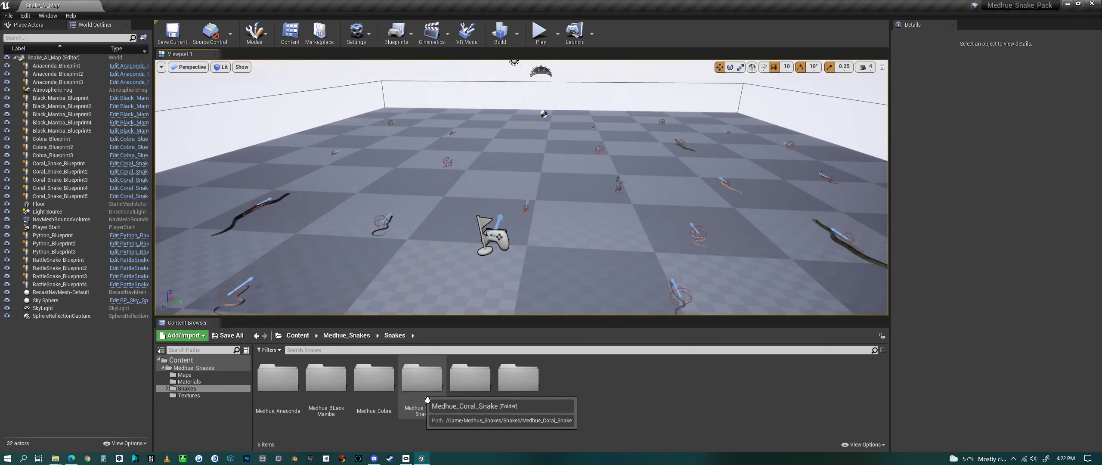
- Select the Coral Snake, Python and RattleSnake folders, then open Medhue_Anaconda
left_click(423, 383)
left_click(470, 381)
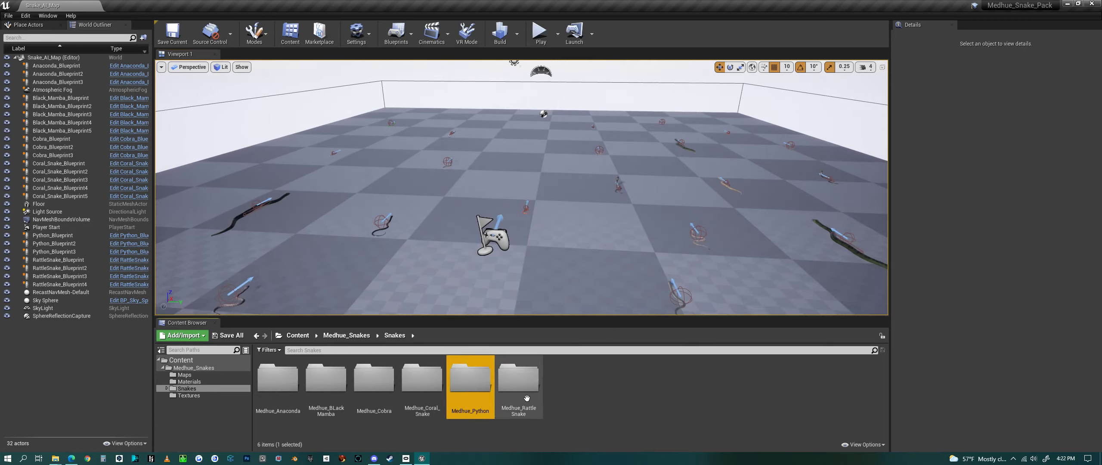
left_click(519, 381)
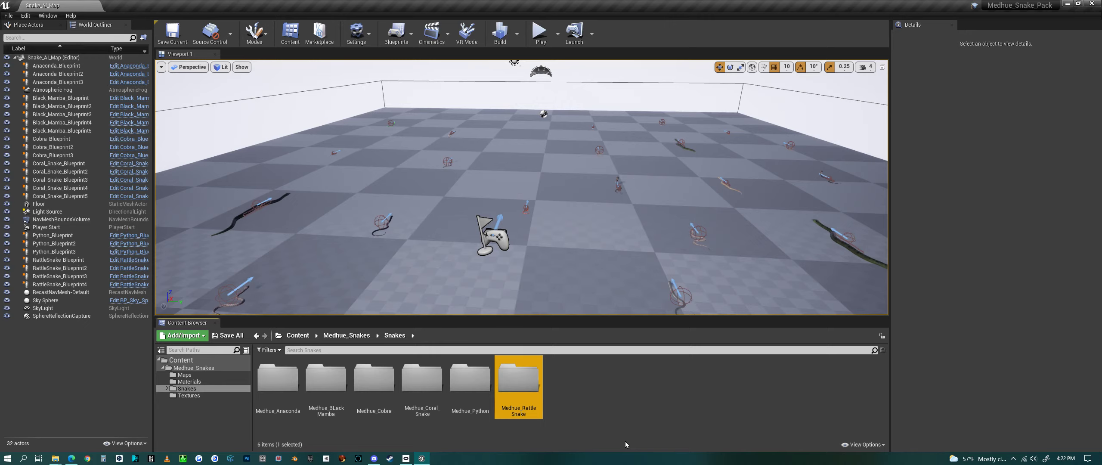
left_click_drag(553, 214, 616, 211, "alt")
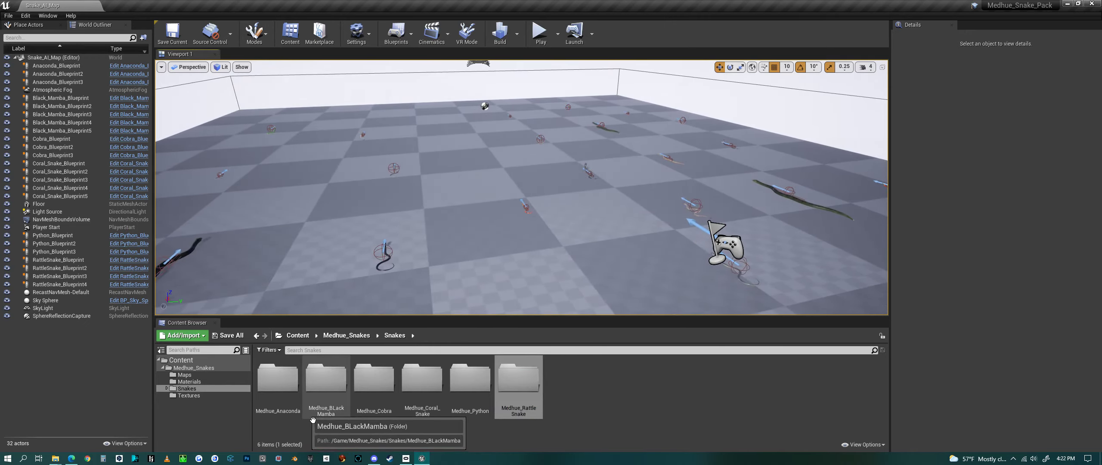
double_click(278, 400)
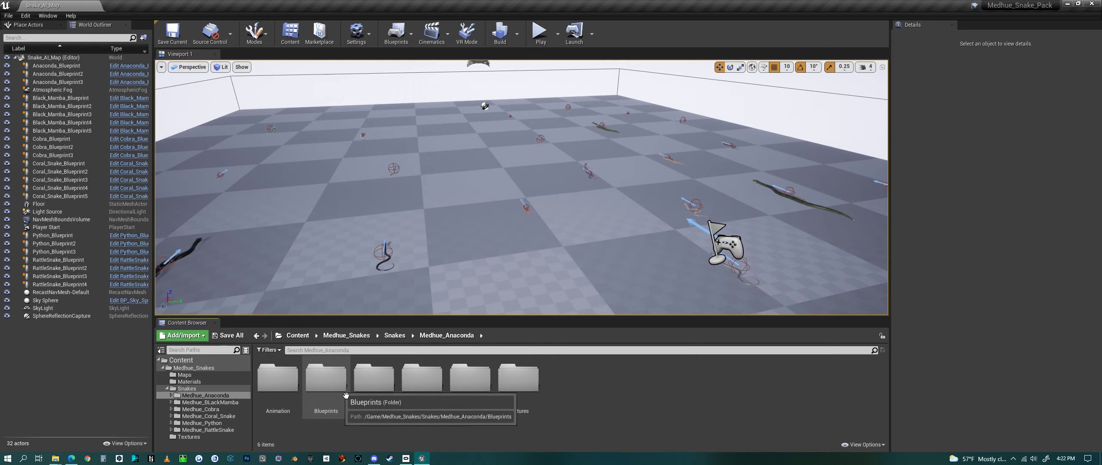
- Open Anaconda_Blueprint from the Blueprints folder and frame its Decide, Roam, Rest and Detect groups
double_click(325, 378)
double_click(381, 379)
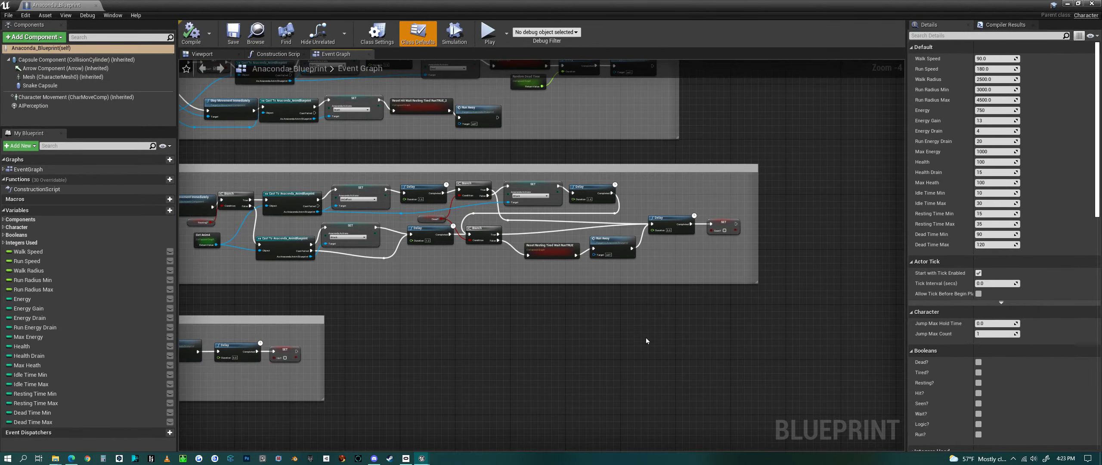
scroll(646, 341, "down", 6)
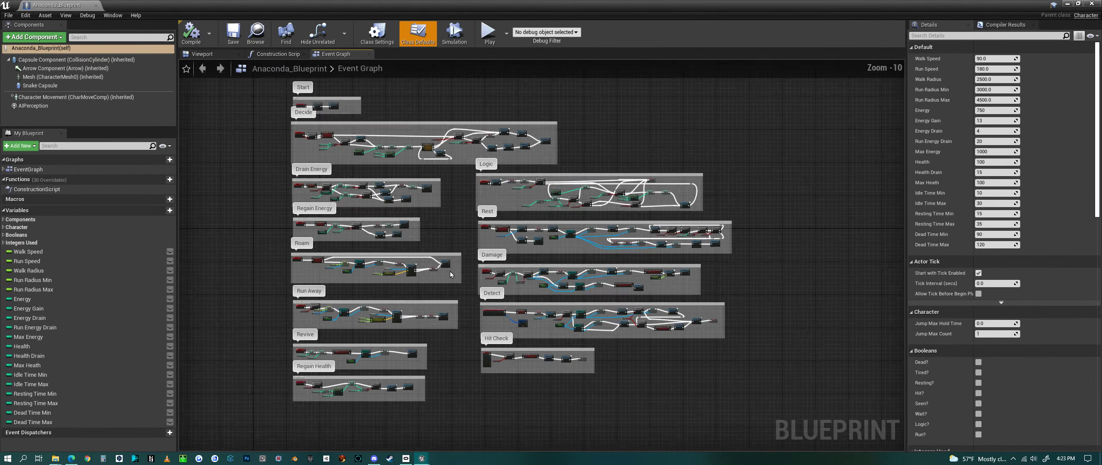
scroll(450, 274, "up", 1)
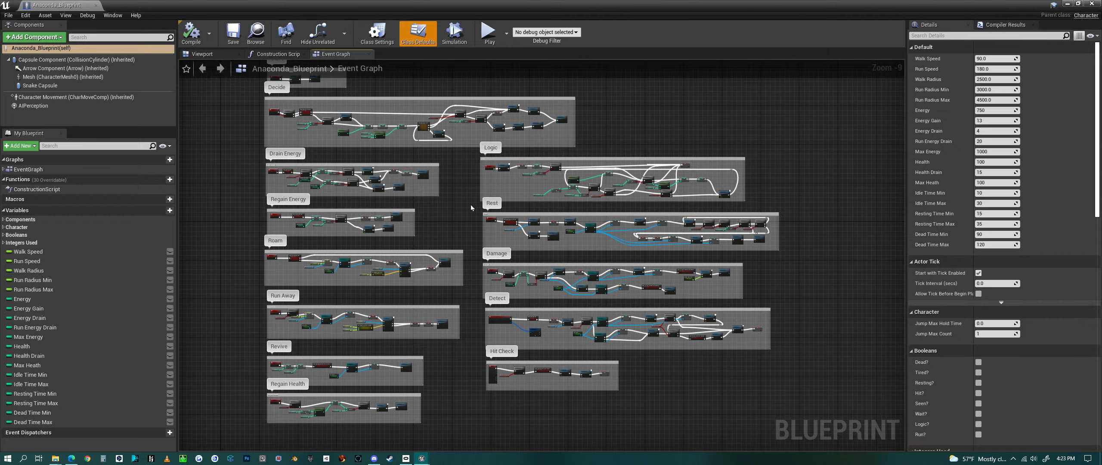
right_click_drag(470, 205, 452, 220)
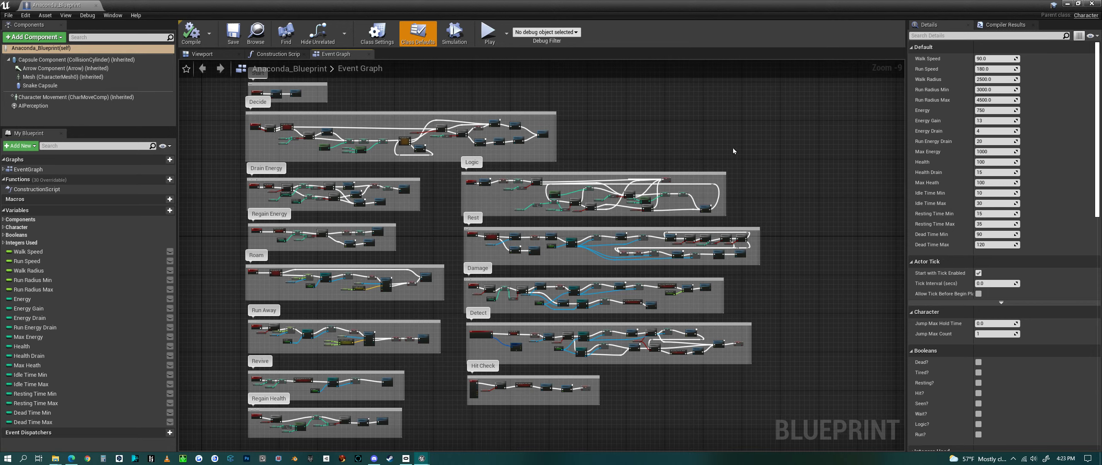
- Close Anaconda_Blueprint, inspect Anaconda_AnimBlueprint's Locomotion states, then close that editor
left_click(1092, 4)
left_click(338, 381)
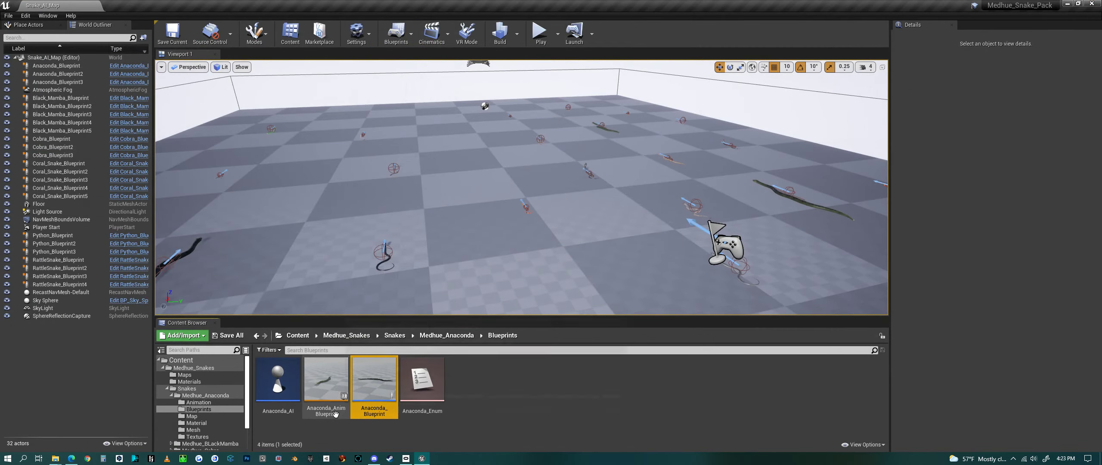
double_click(338, 381)
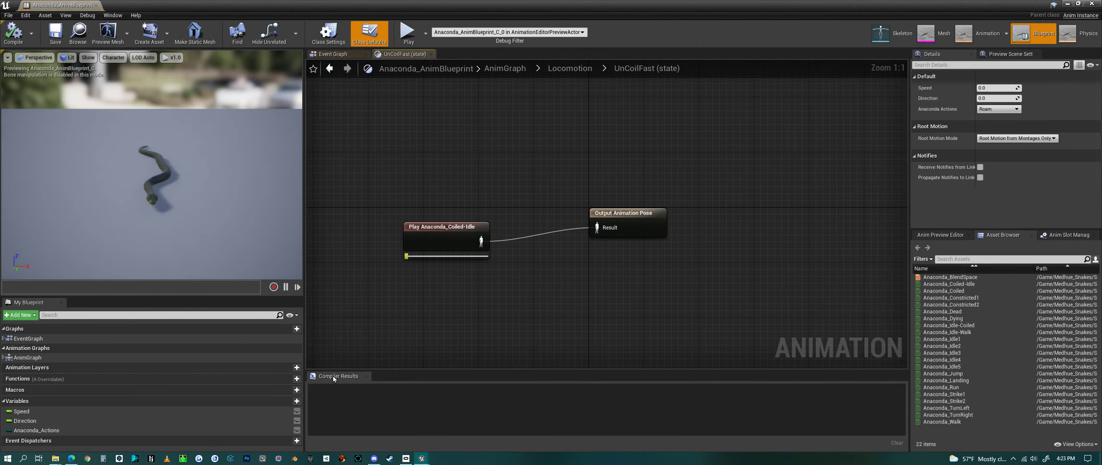
left_click(570, 68)
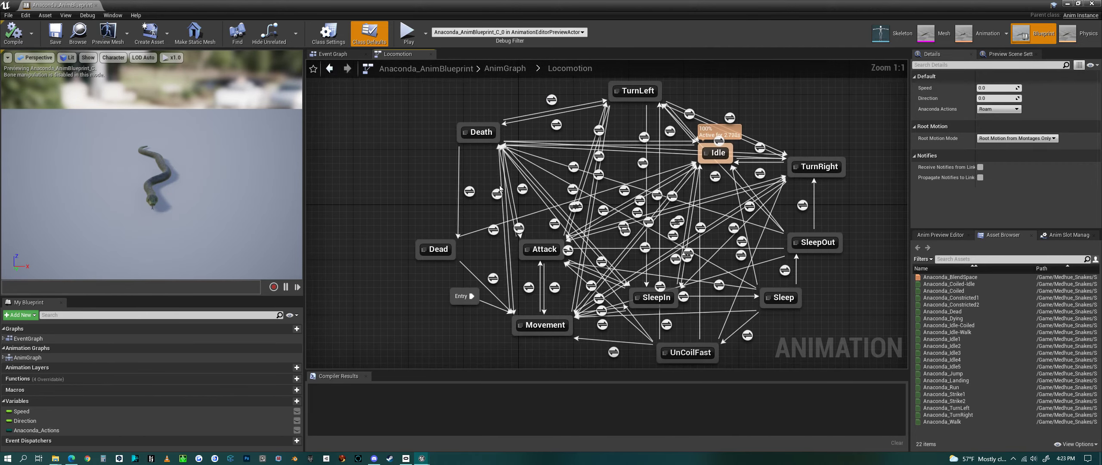
left_click_drag(367, 102, 854, 338)
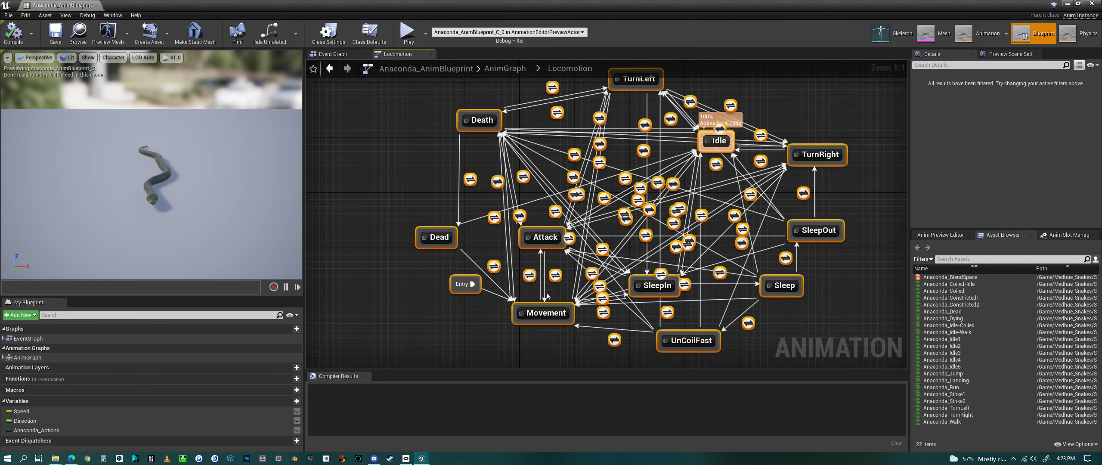
left_click(364, 201)
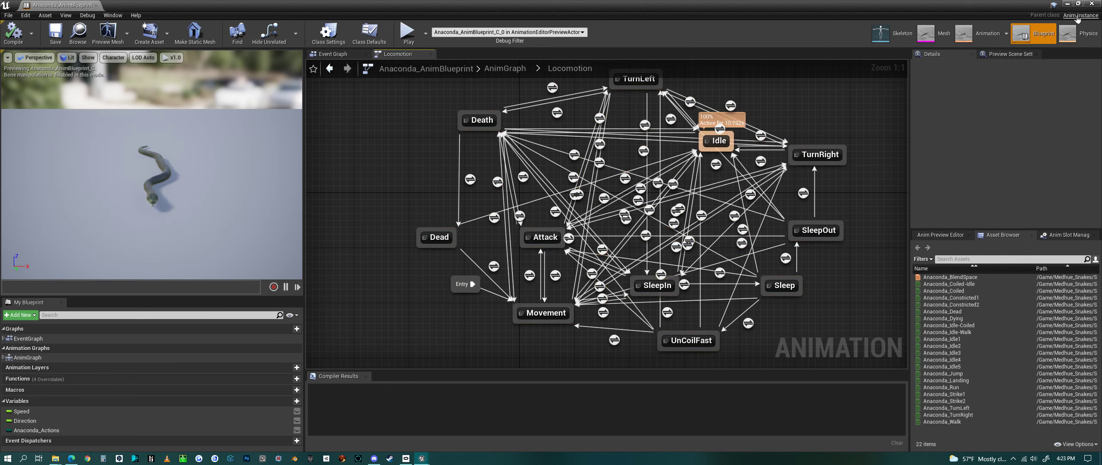
left_click(1091, 3)
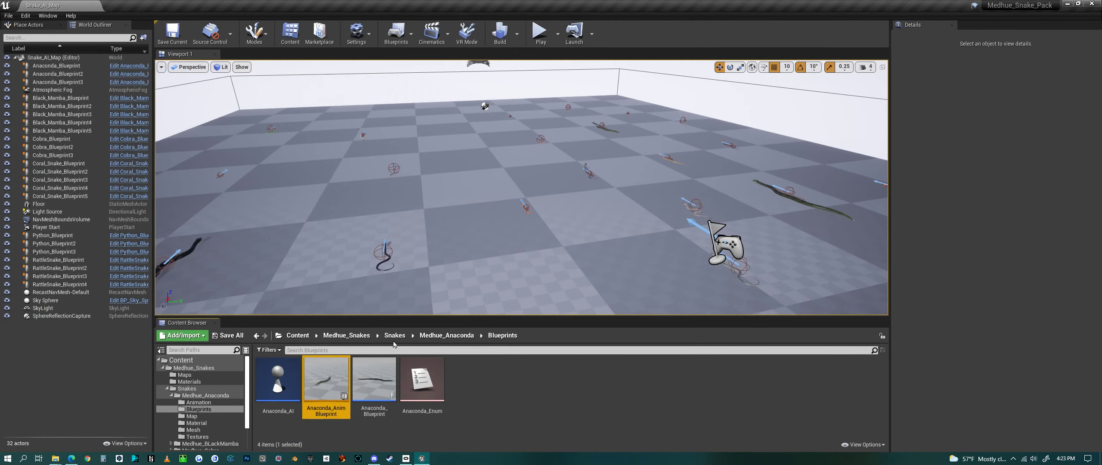
- Go up to Medhue_Snakes, listing Maps, Materials, Snakes and Textures
left_click(343, 337)
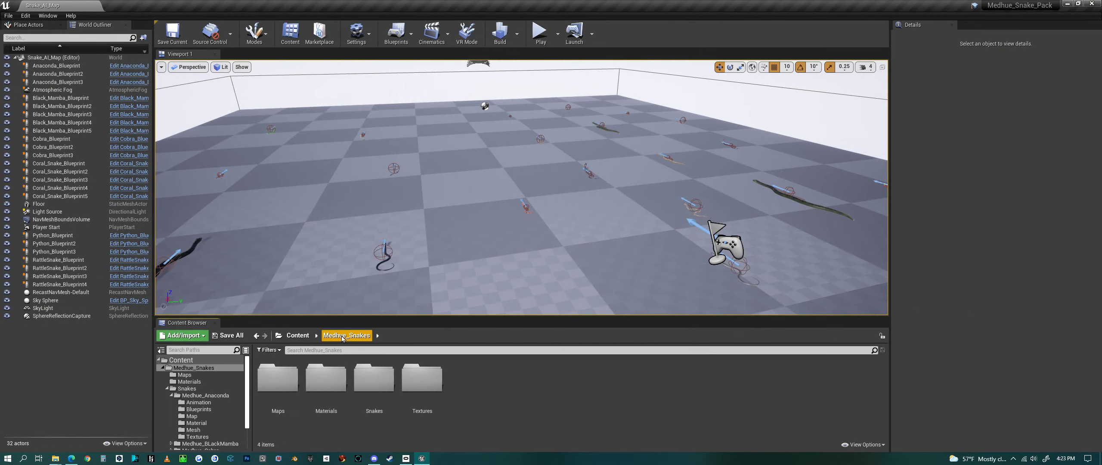